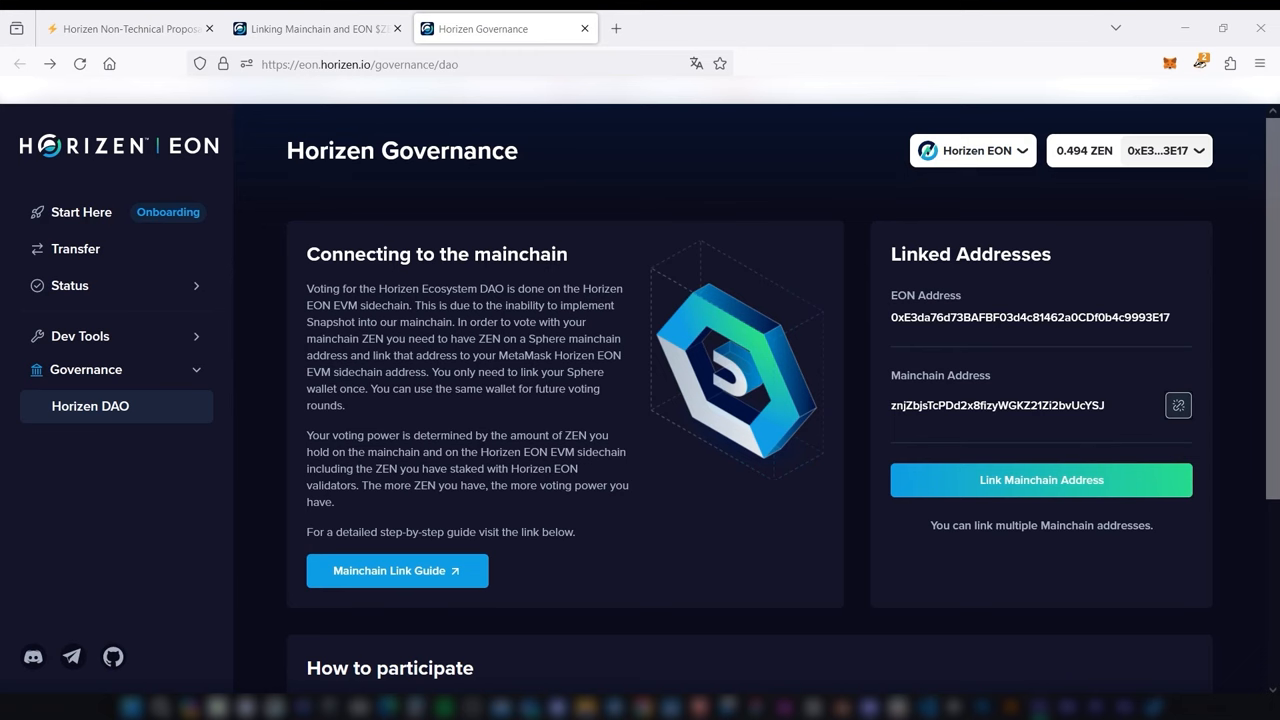
Copy the receiving address of T Address 0 from the 1.20 ZEN wallet in Sphere
left_click(1041, 480)
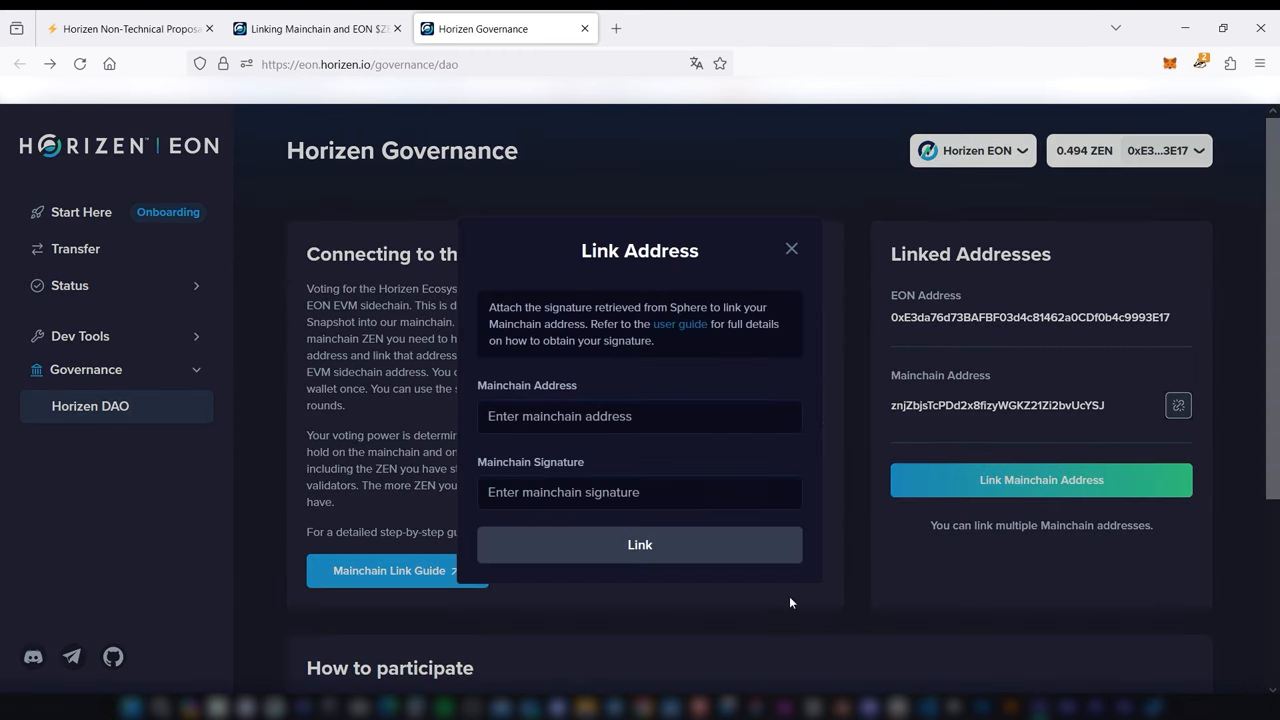
left_click(726, 705)
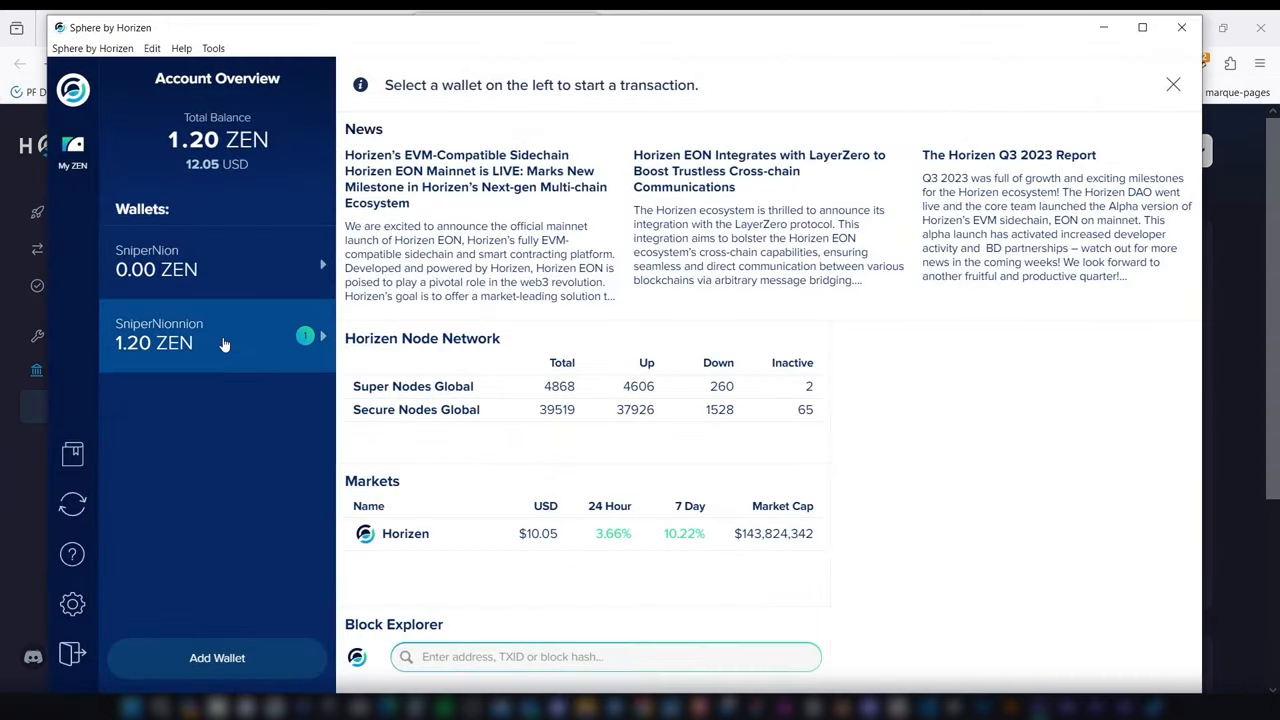
left_click(224, 344)
left_click(315, 294)
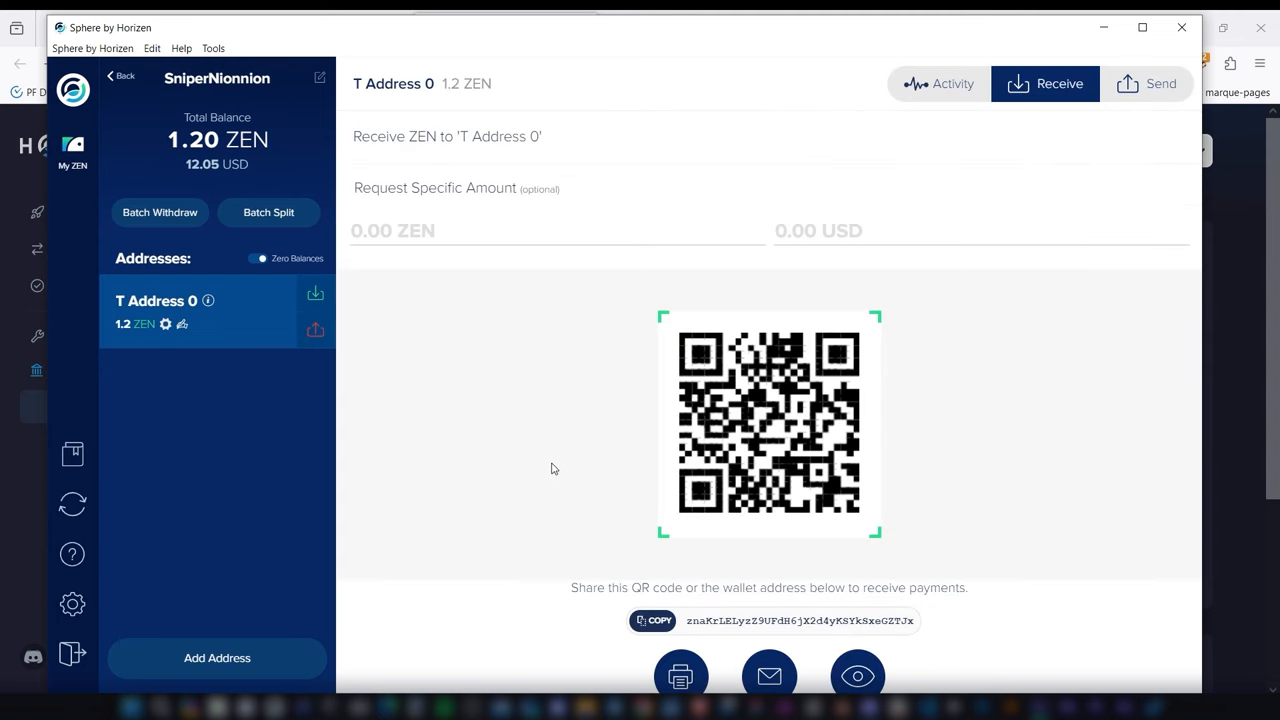
left_click(651, 621)
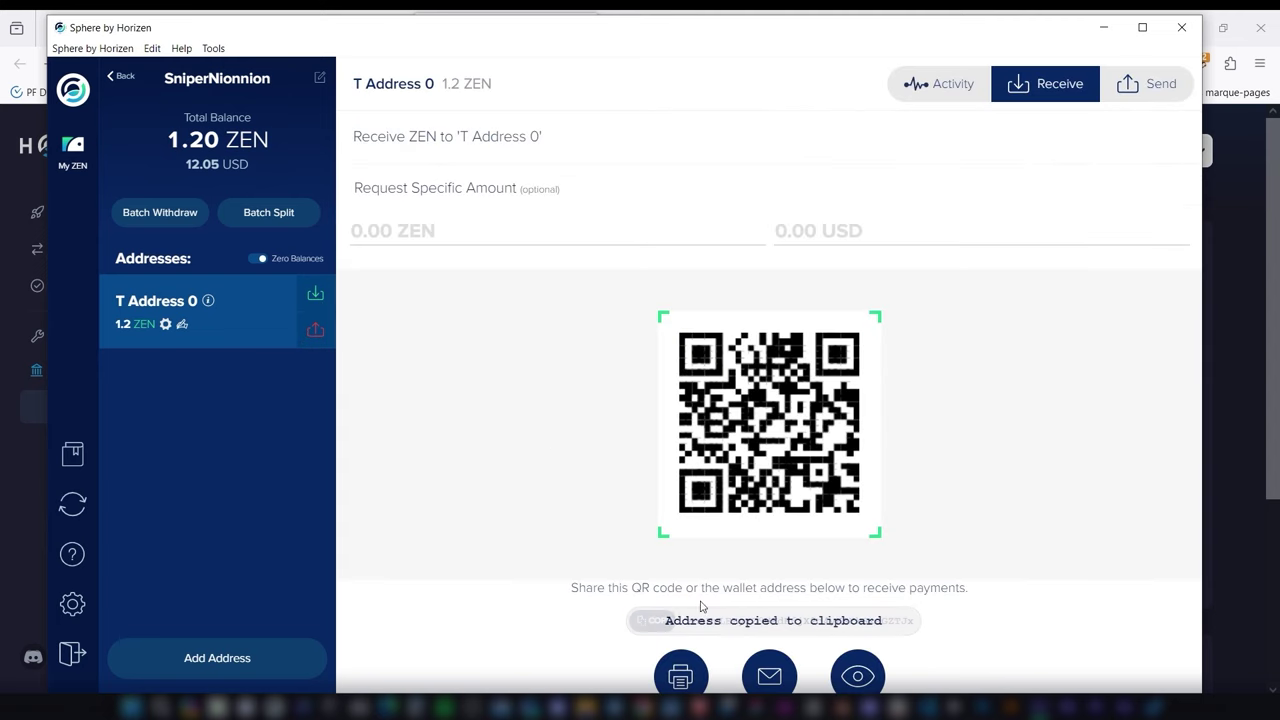
Paste the copied address into the Mainchain Address field of the link form
left_click(1110, 33)
left_click(623, 405)
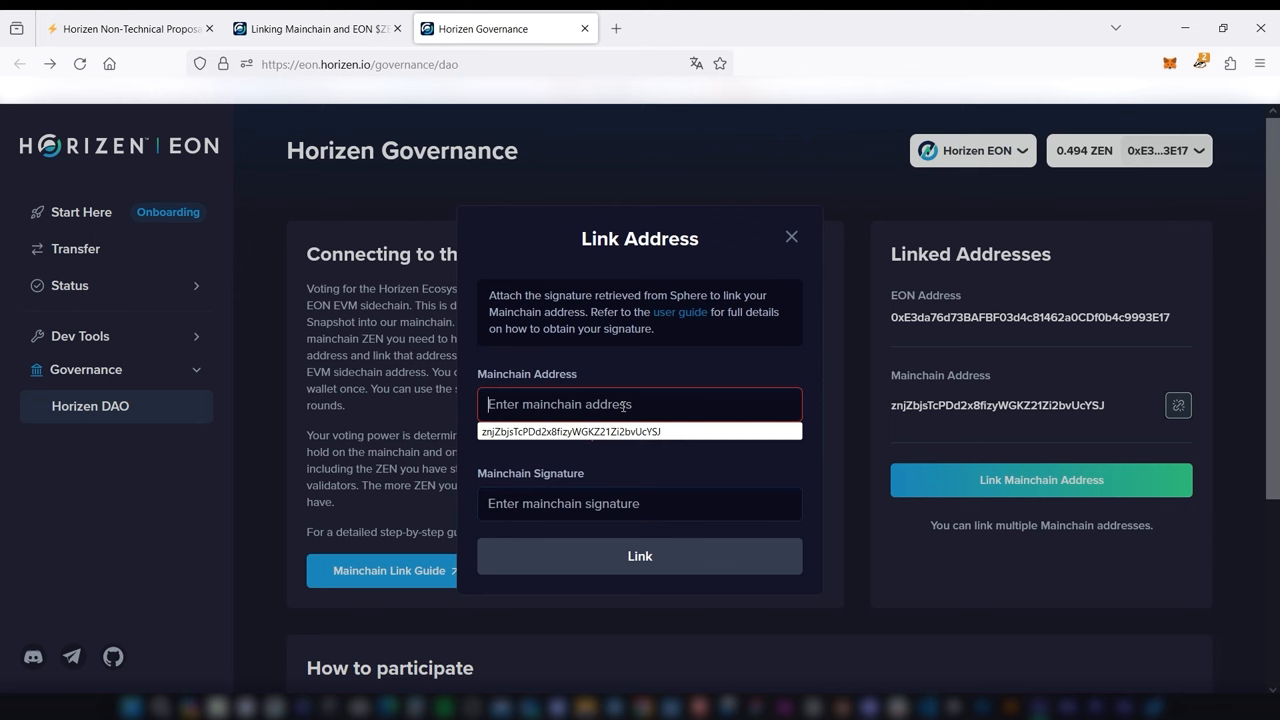
key("ctrl+v")
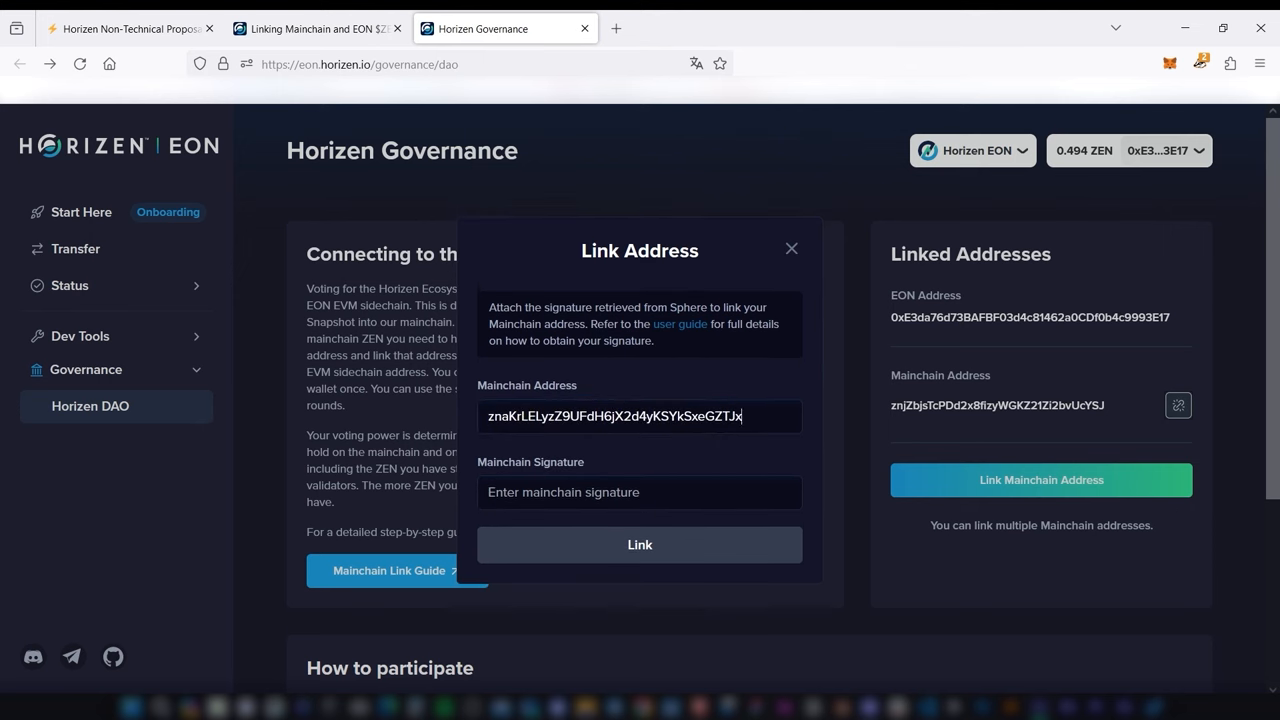
key("alt+Tab")
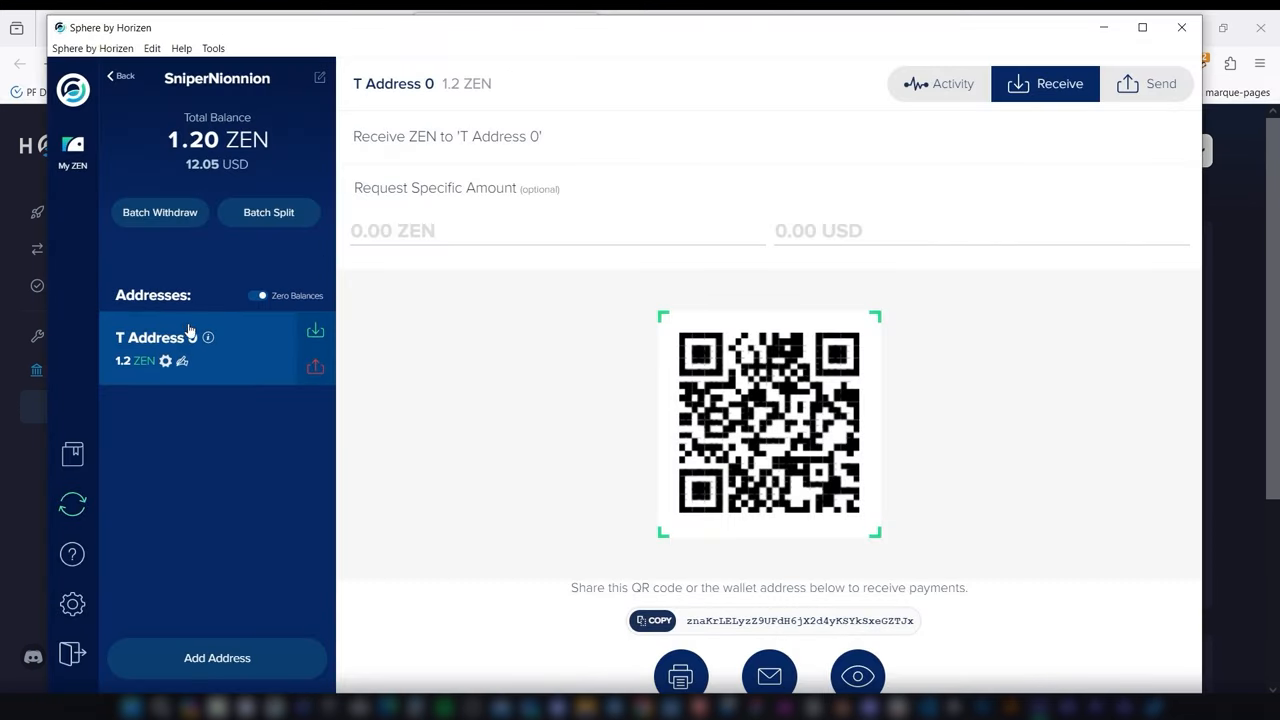
Start a message signature with T Address 0 and copy the EON account address from MetaMask
left_click(182, 324)
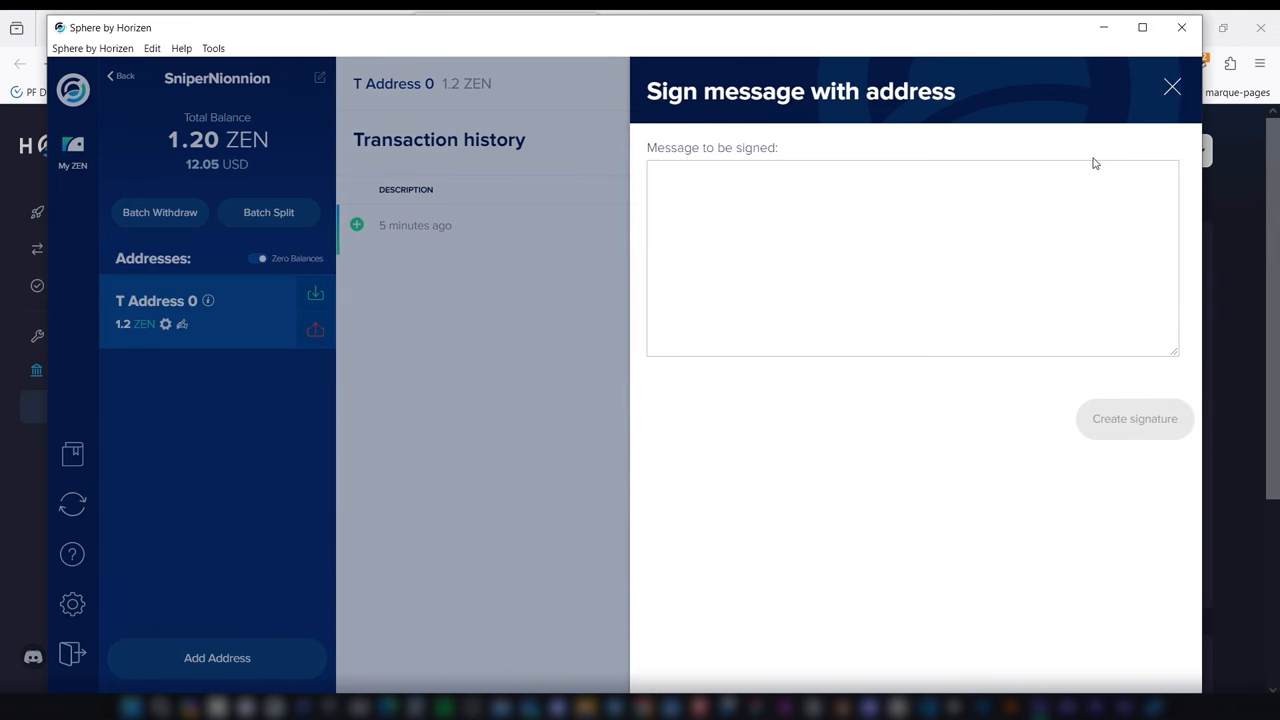
left_click(1104, 27)
left_click(1169, 67)
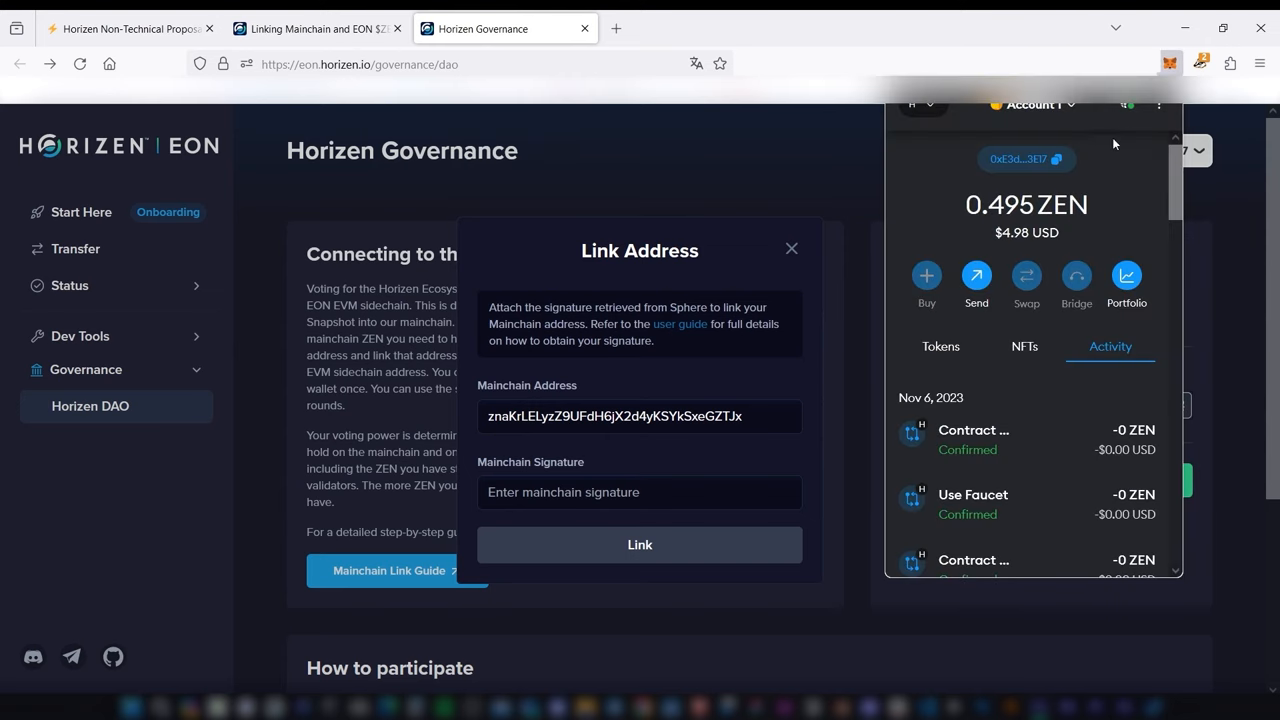
left_click(1058, 159)
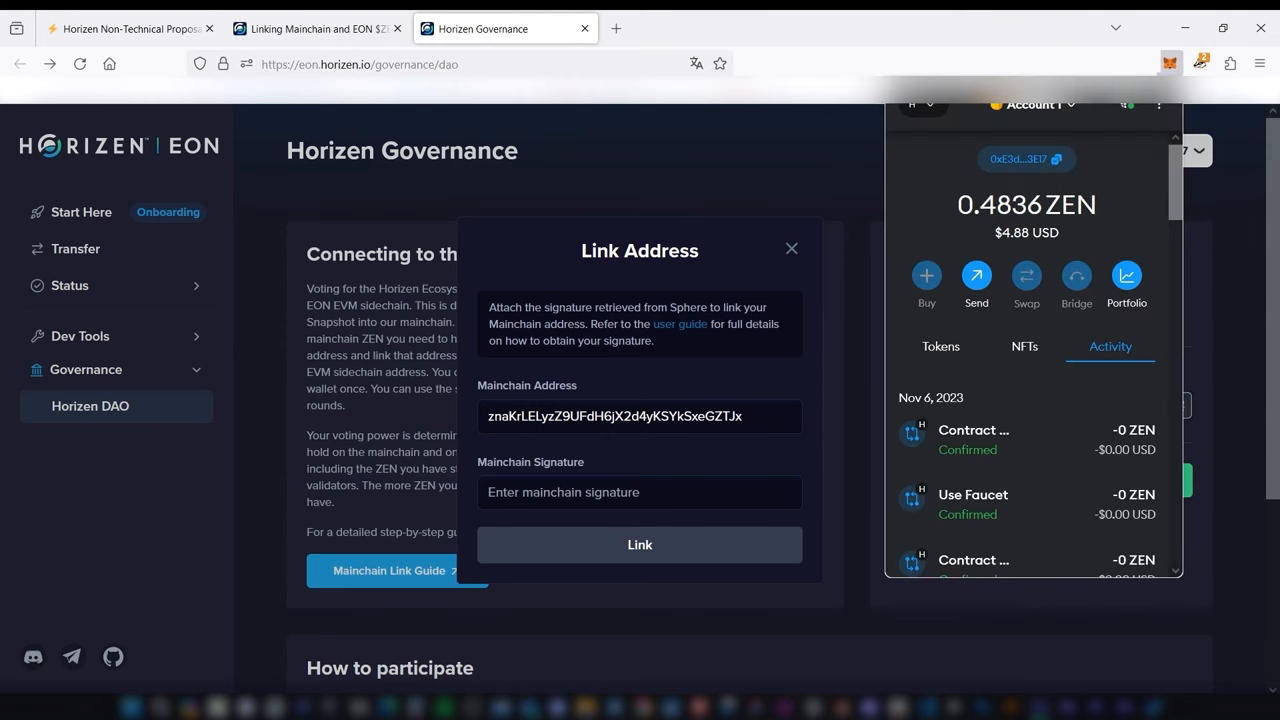
key("alt+Tab")
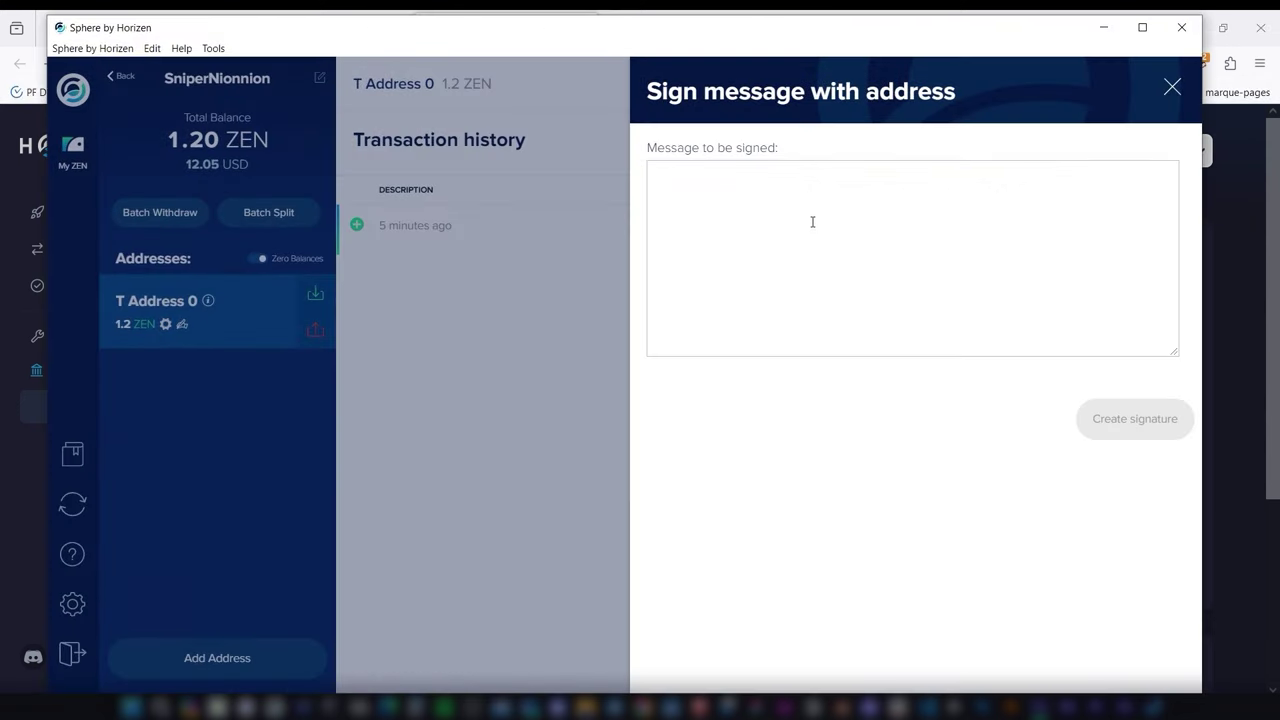
Paste the EON address as the message, create the signature and copy it to the clipboard
left_click(812, 221)
key("ctrl+v")
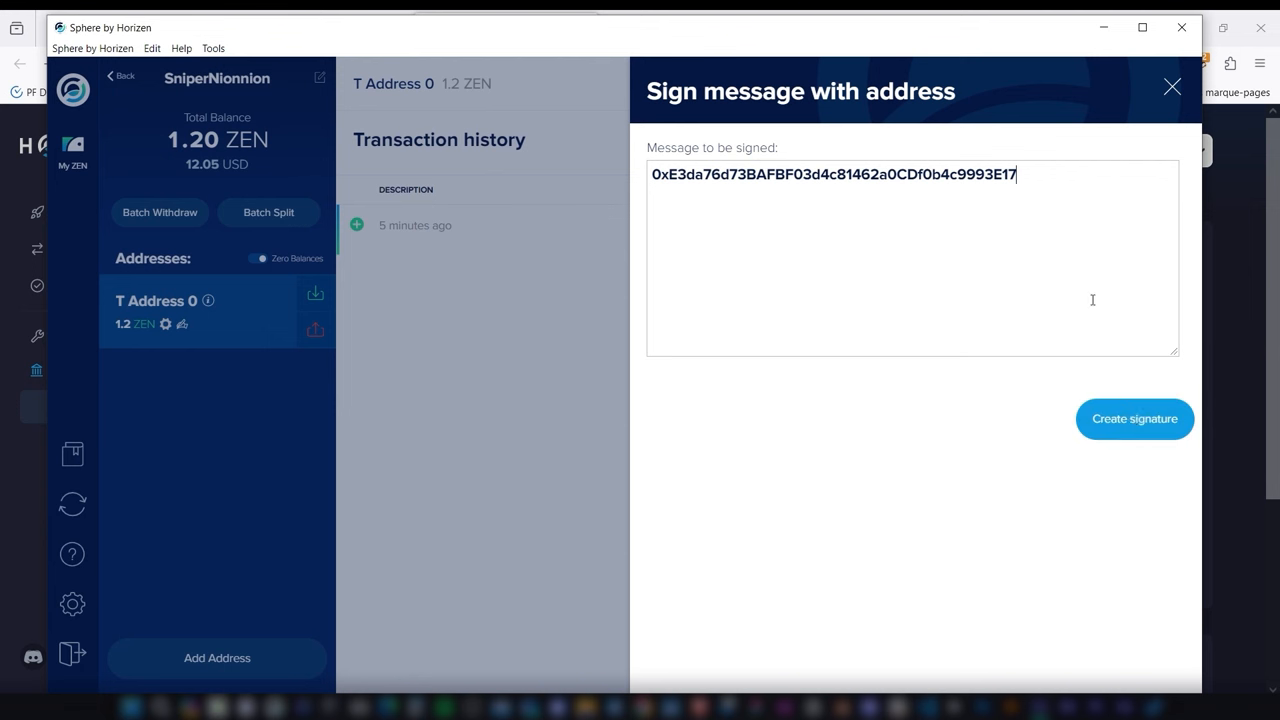
left_click(1135, 419)
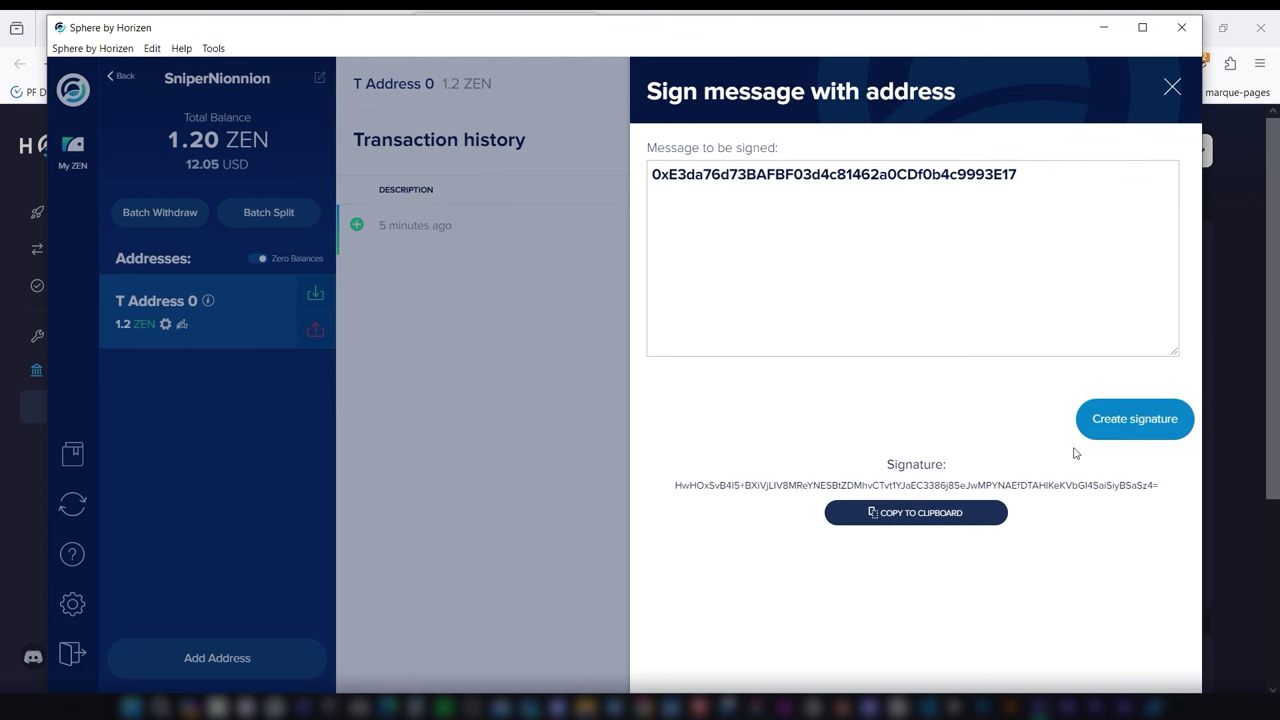
left_click(953, 513)
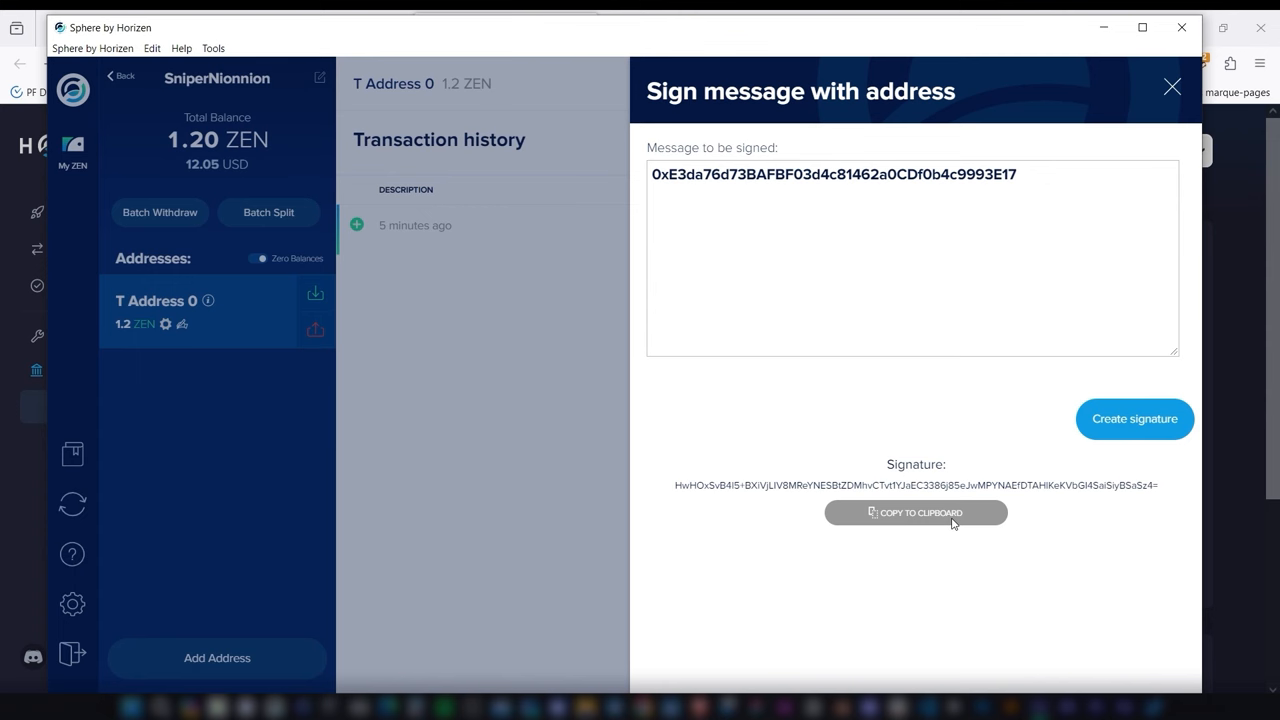
Paste the signature into Mainchain Signature, submit the link and confirm the transaction in MetaMask
left_click(1104, 27)
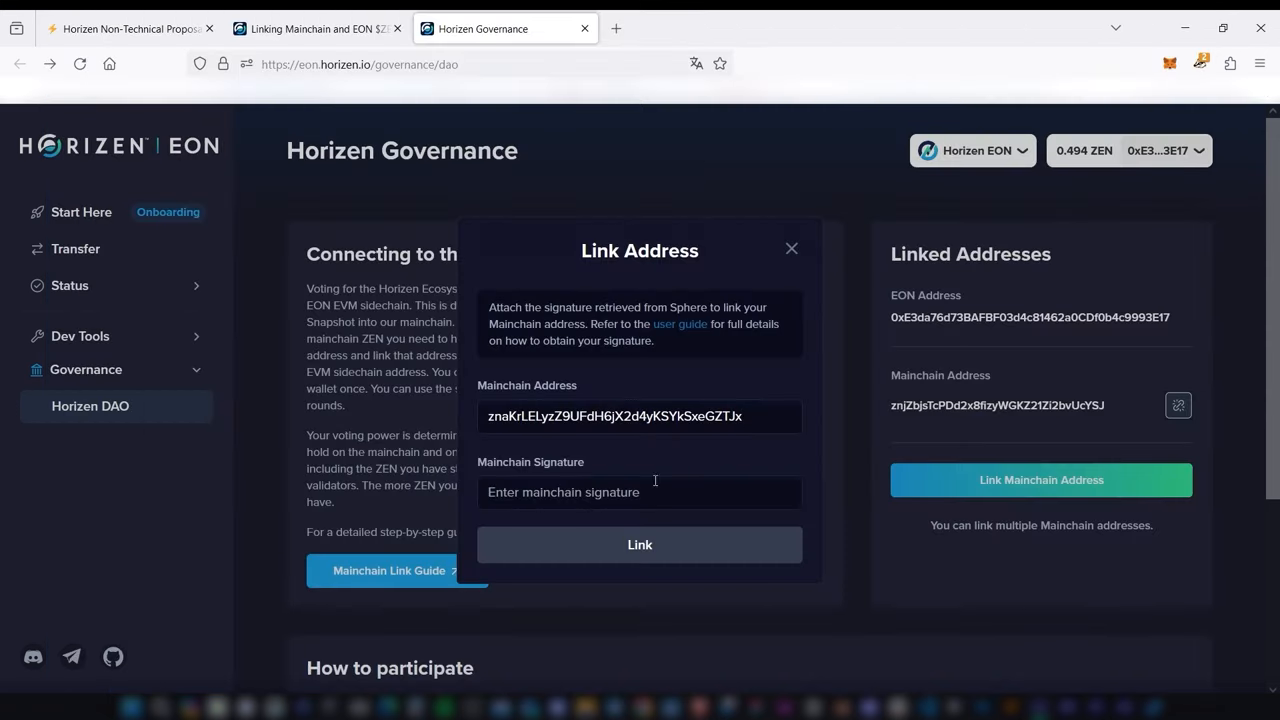
left_click(649, 492)
key("ctrl+v")
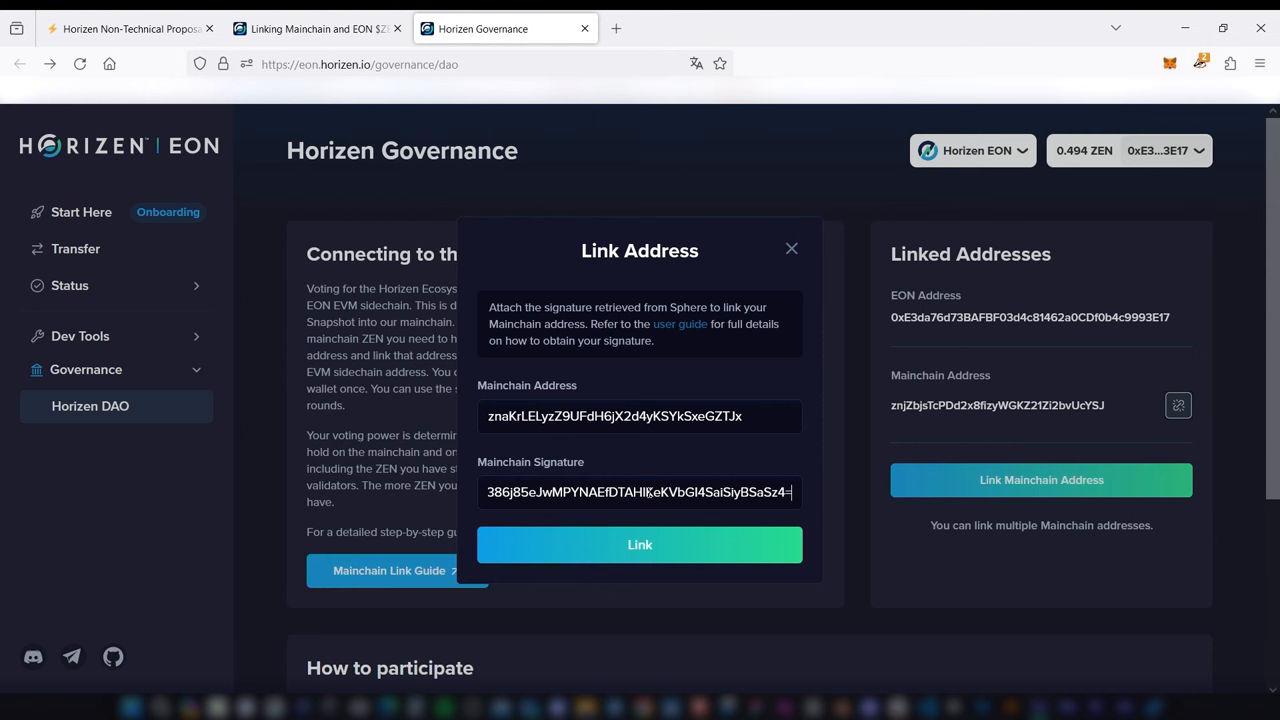
left_click(640, 544)
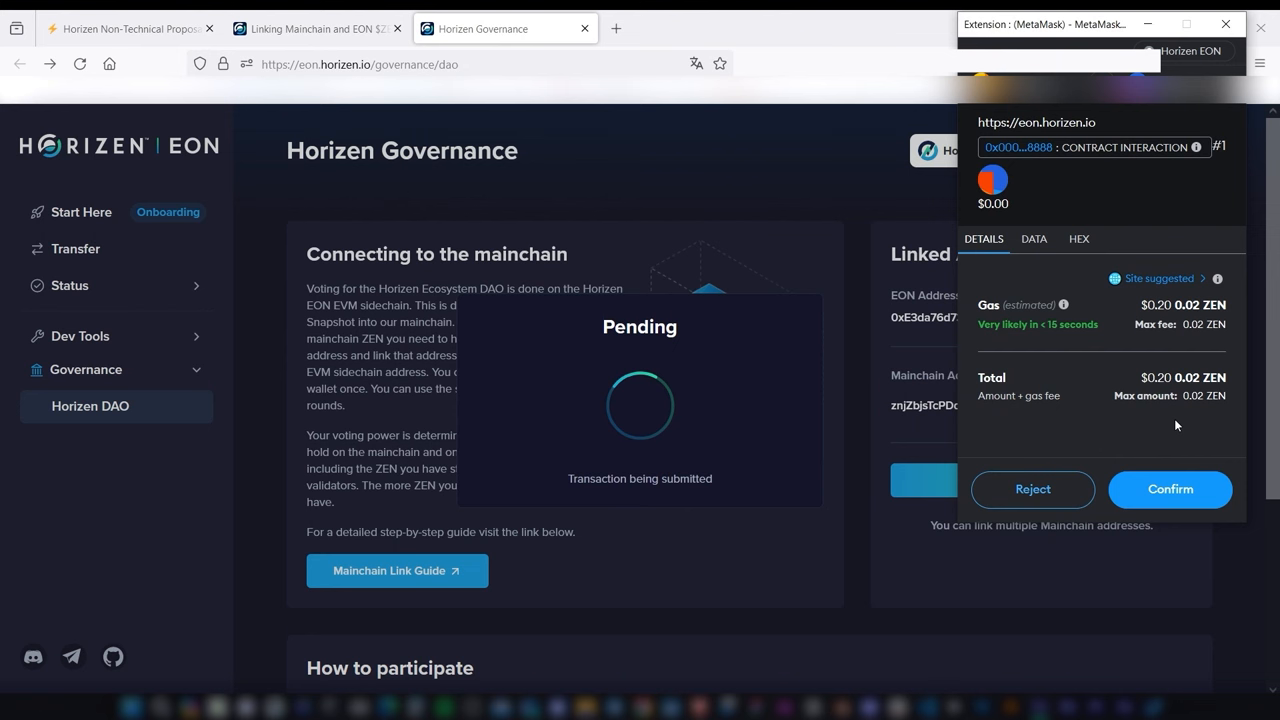
left_click(1170, 489)
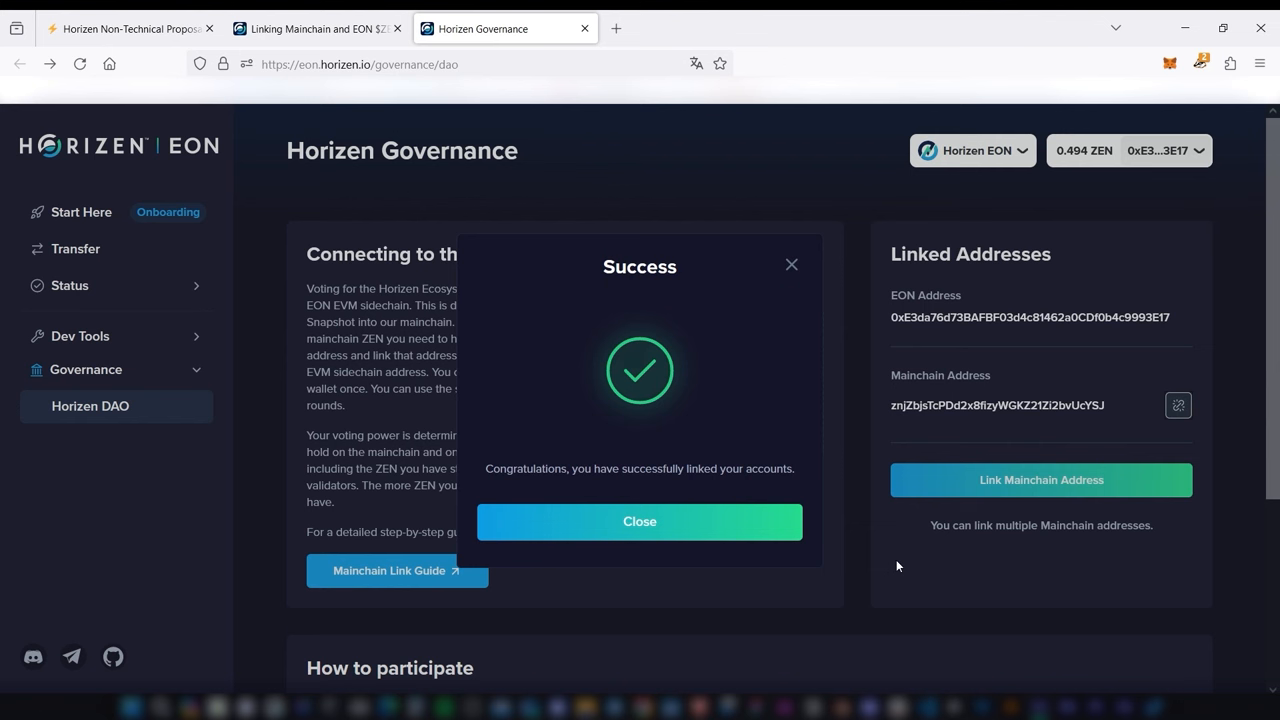
left_click(761, 536)
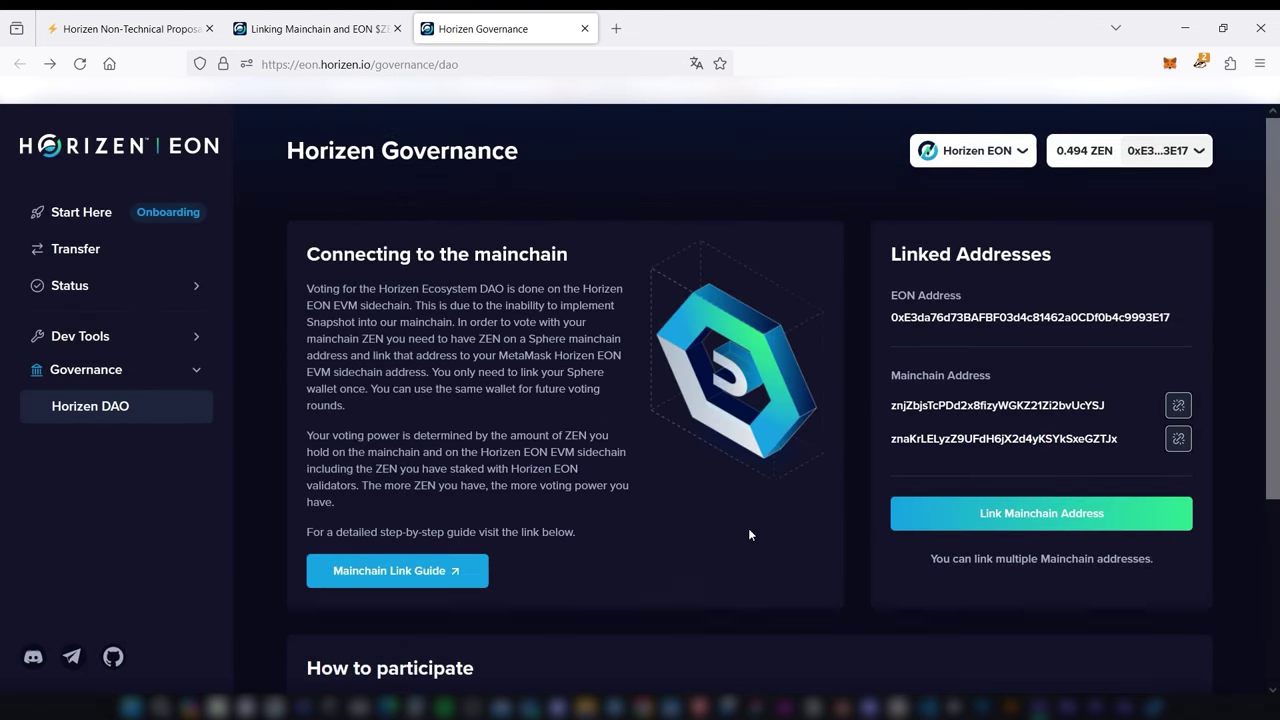
Find The Horizen Foundation space, turn on its notifications and open the 'ZenIP 42XYZ for tuto' proposal
left_click(128, 28)
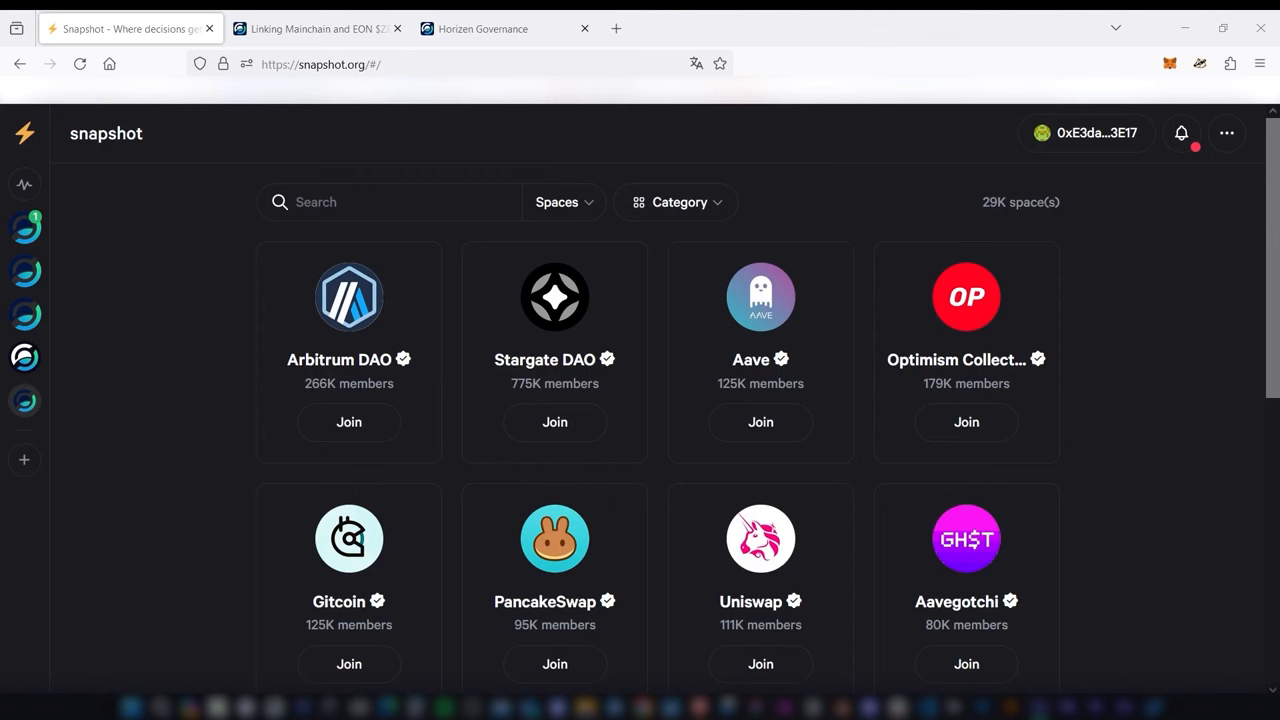
left_click(485, 207)
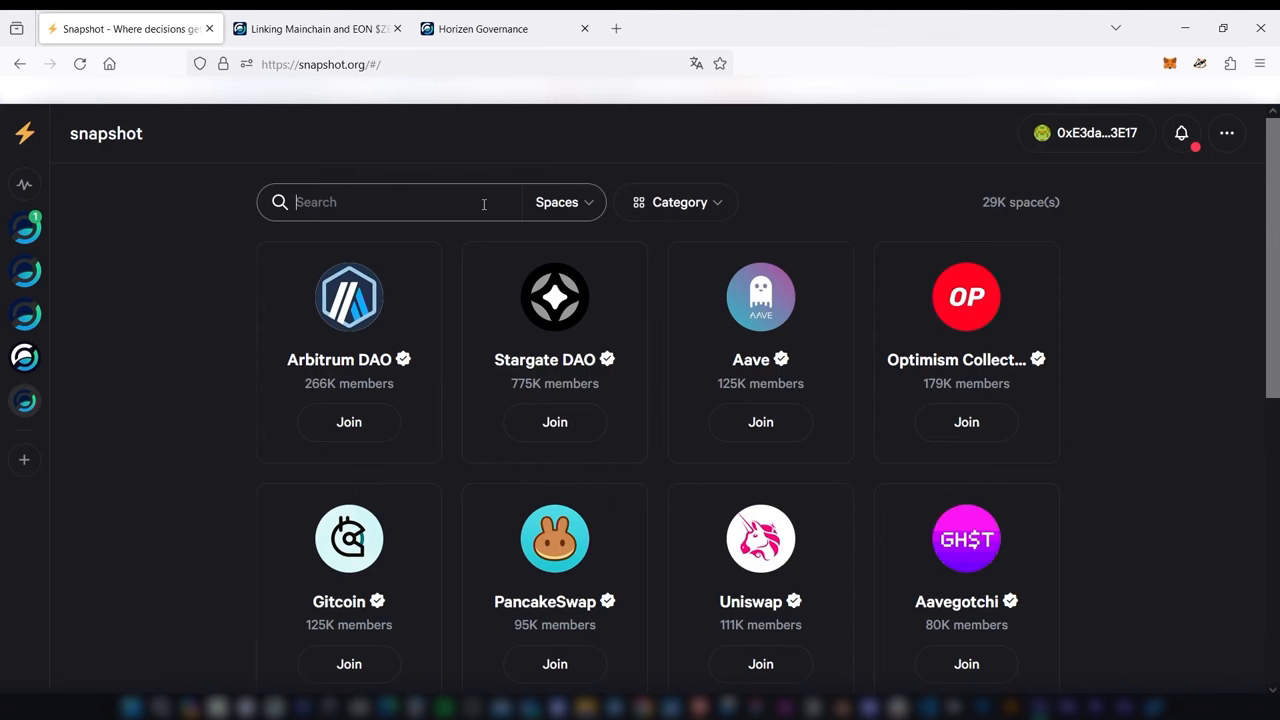
type("horizen found")
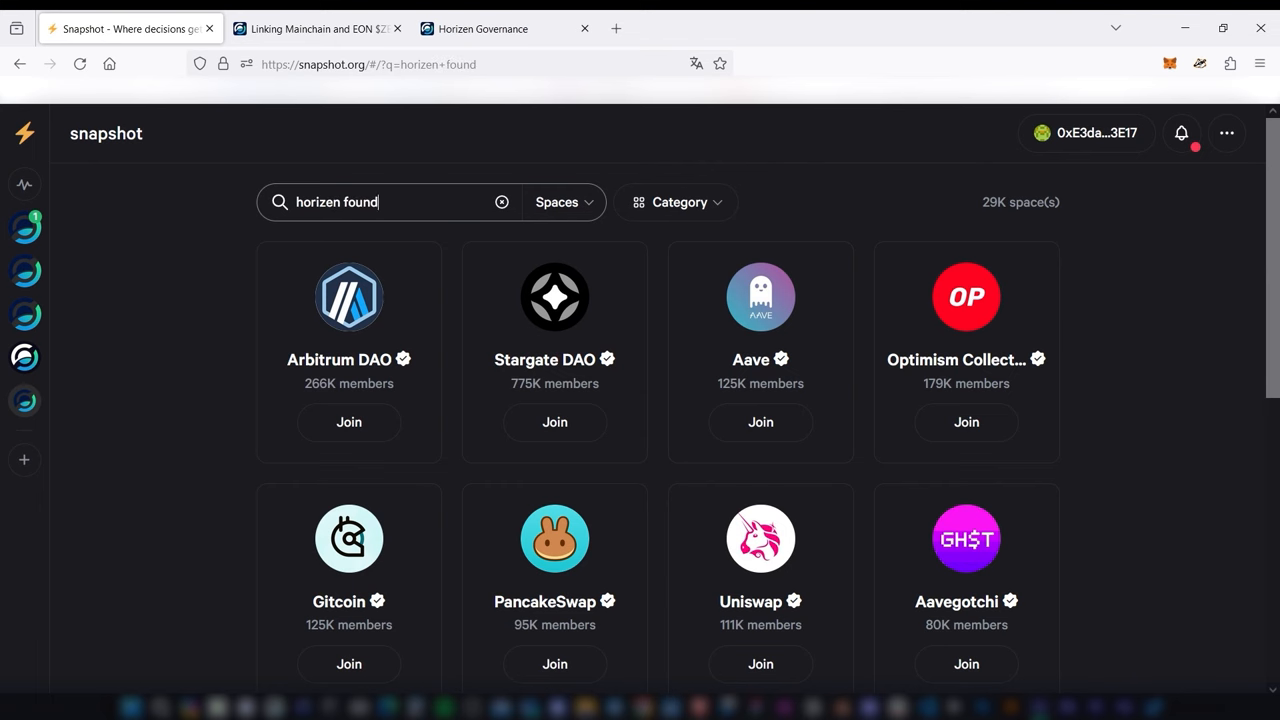
type("ation")
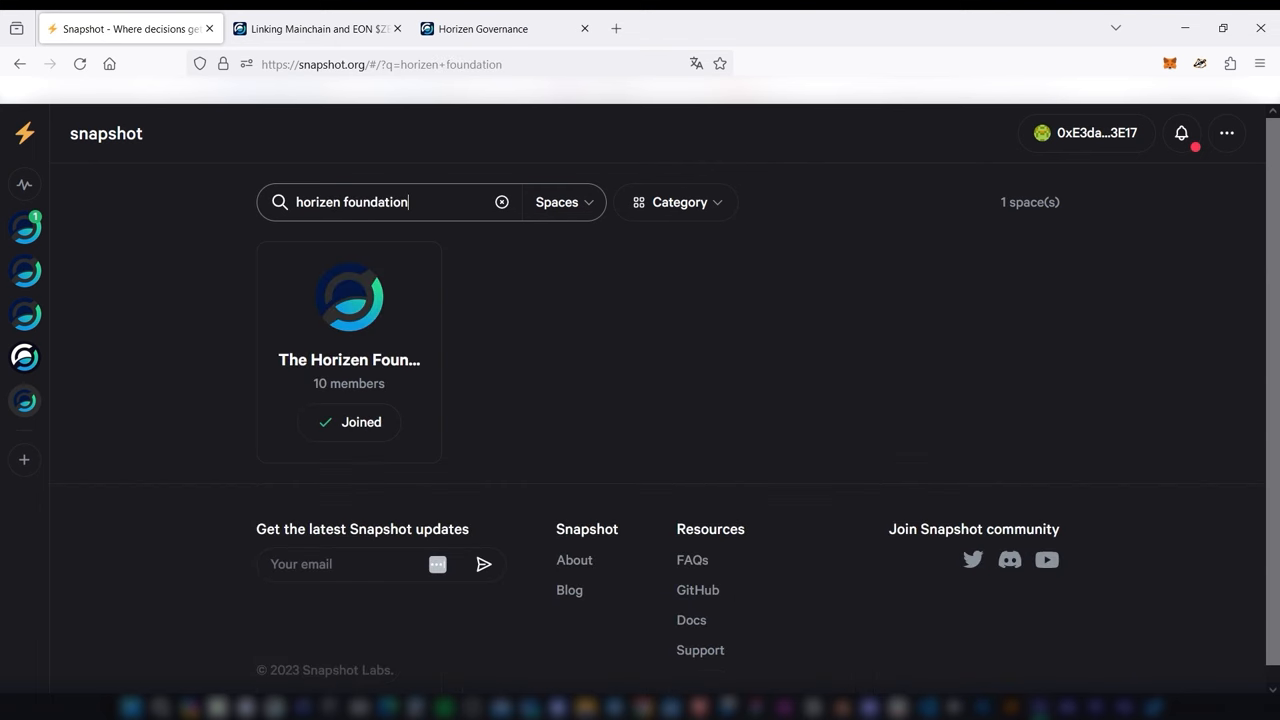
left_click(393, 450)
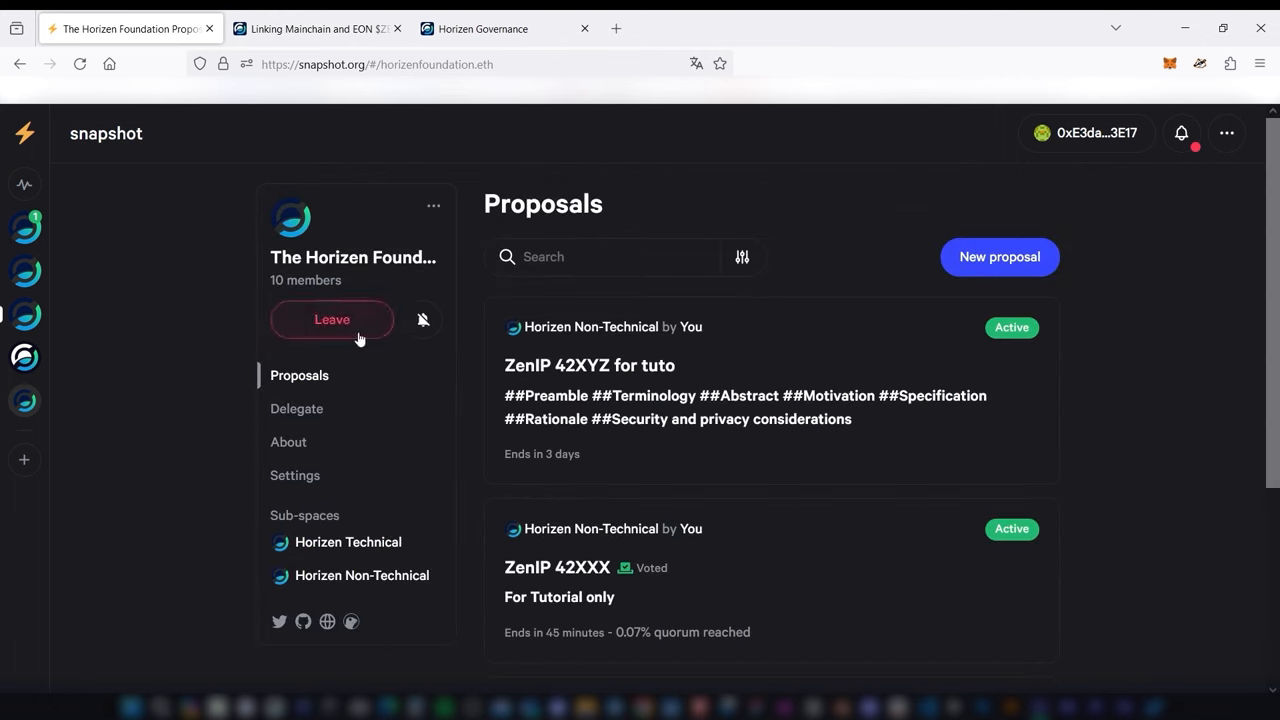
left_click(423, 320)
left_click(902, 362)
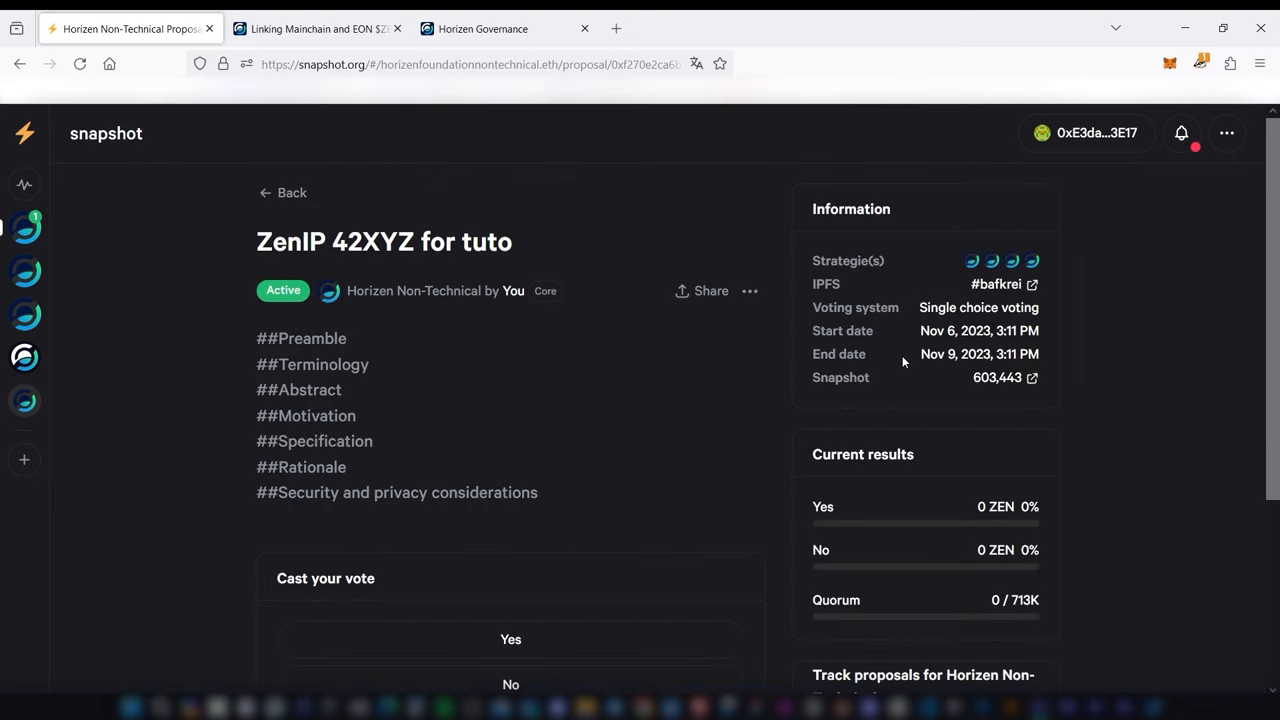
scroll(726, 528, "down", 1)
Vote Yes on the proposal, confirm it and approve the signature request in MetaMask
left_click(677, 551)
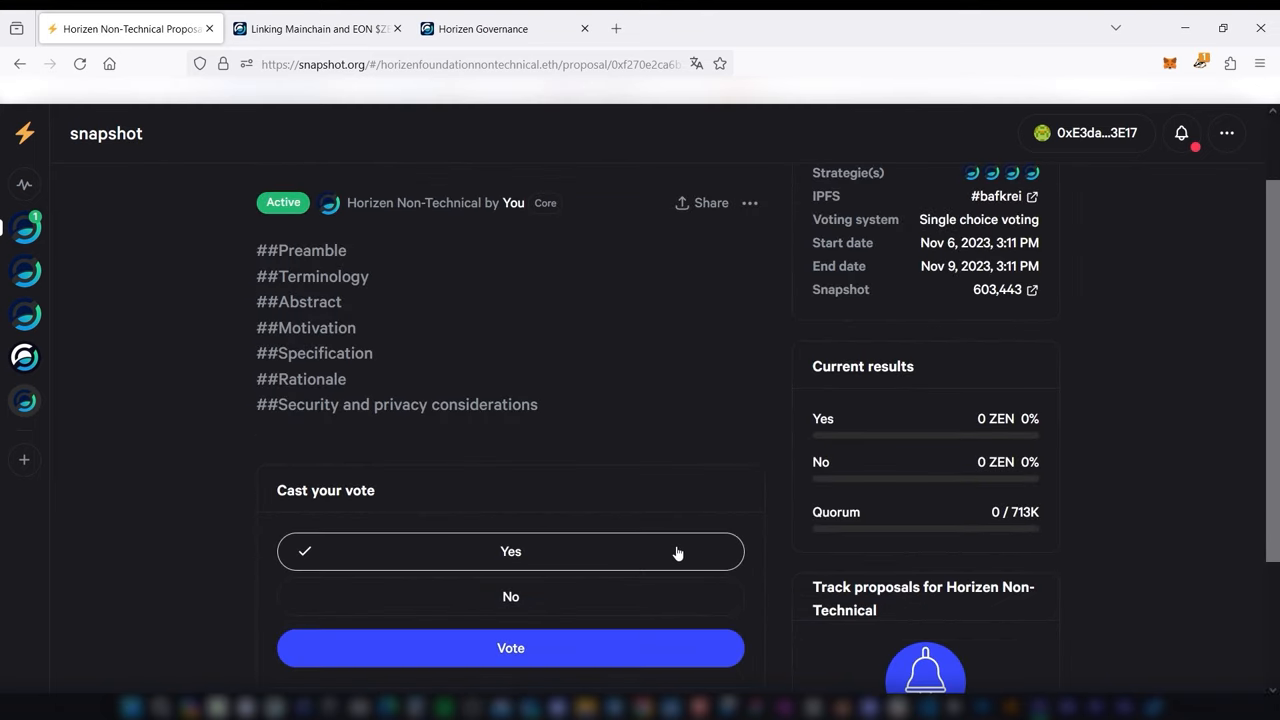
left_click(649, 645)
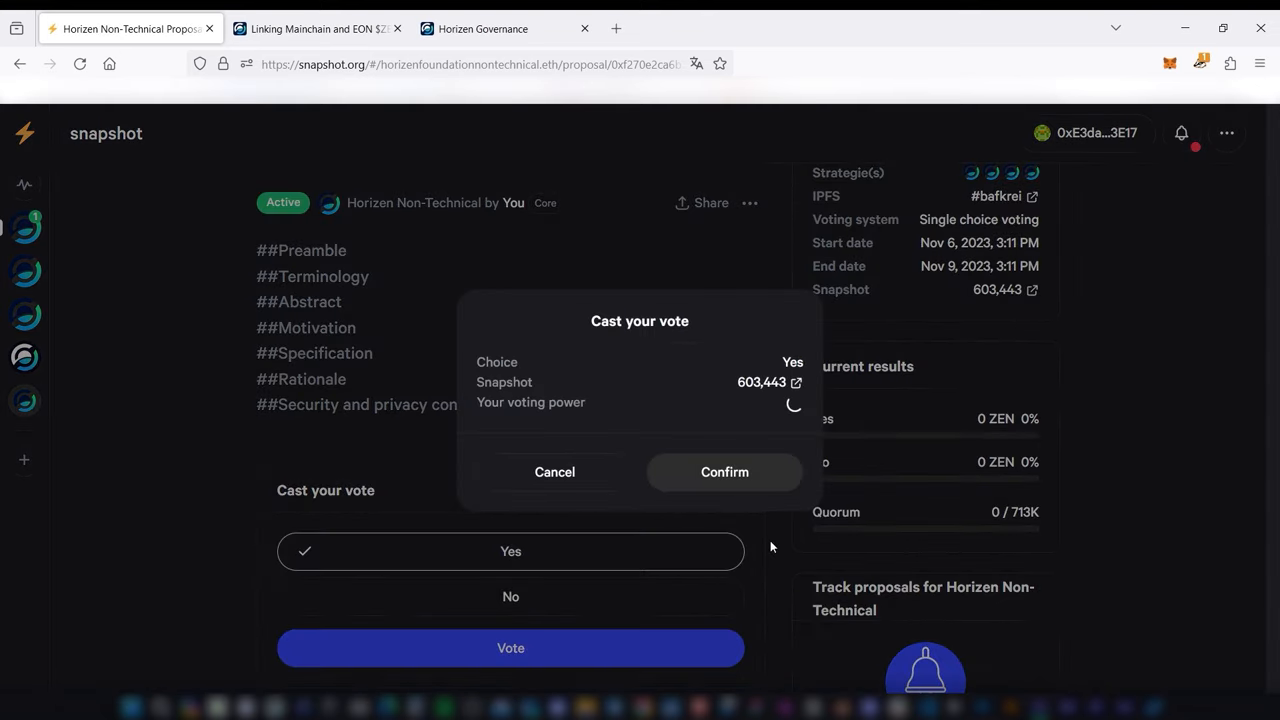
left_click(740, 510)
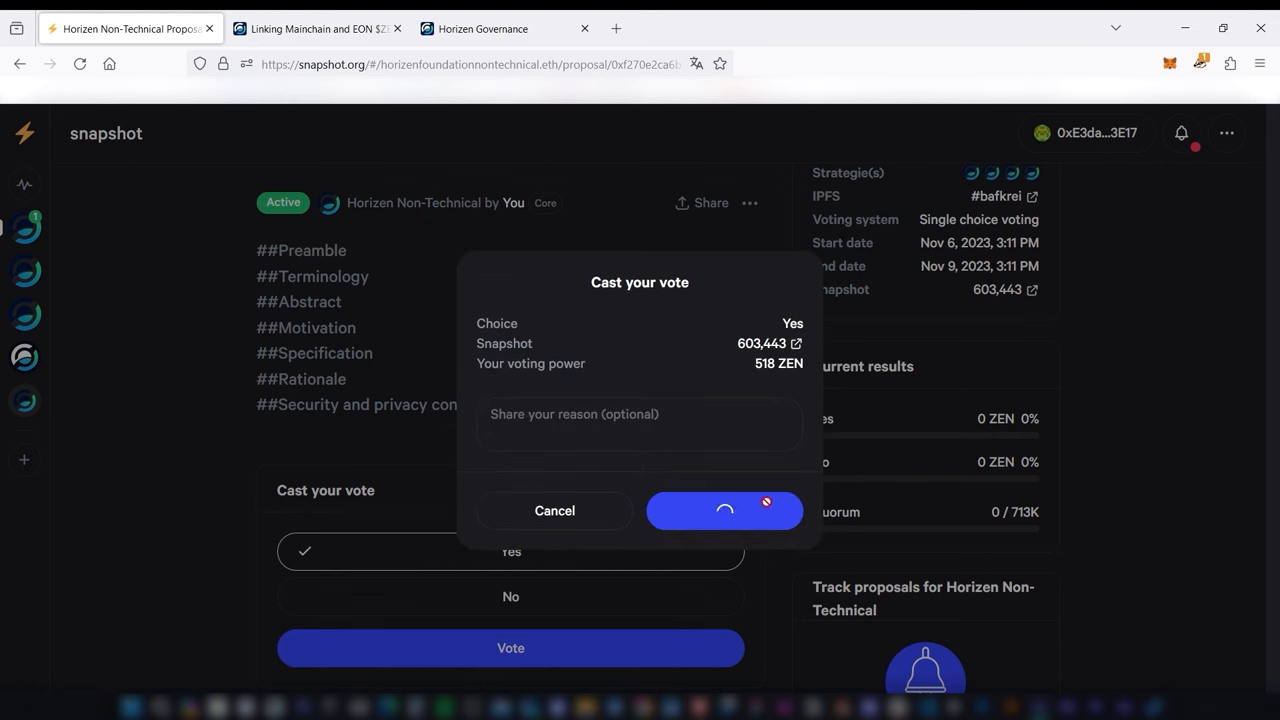
left_click(1143, 499)
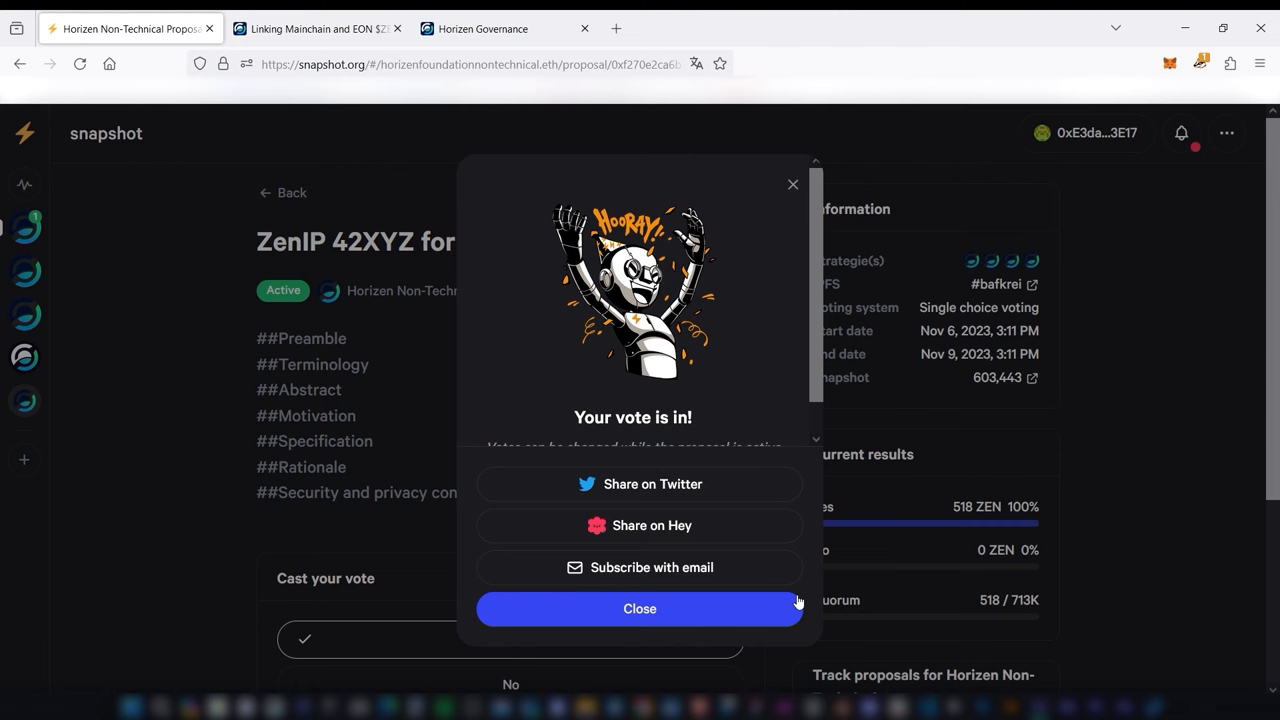
scroll(818, 384, "down", 1)
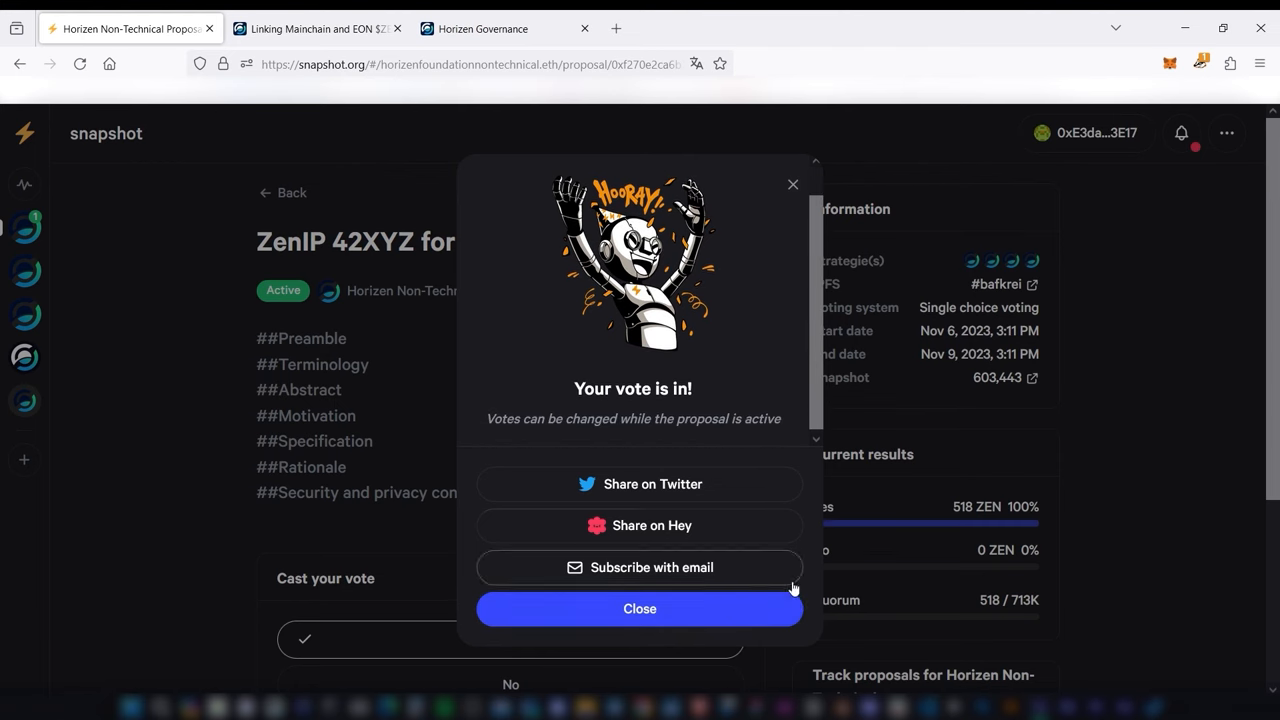